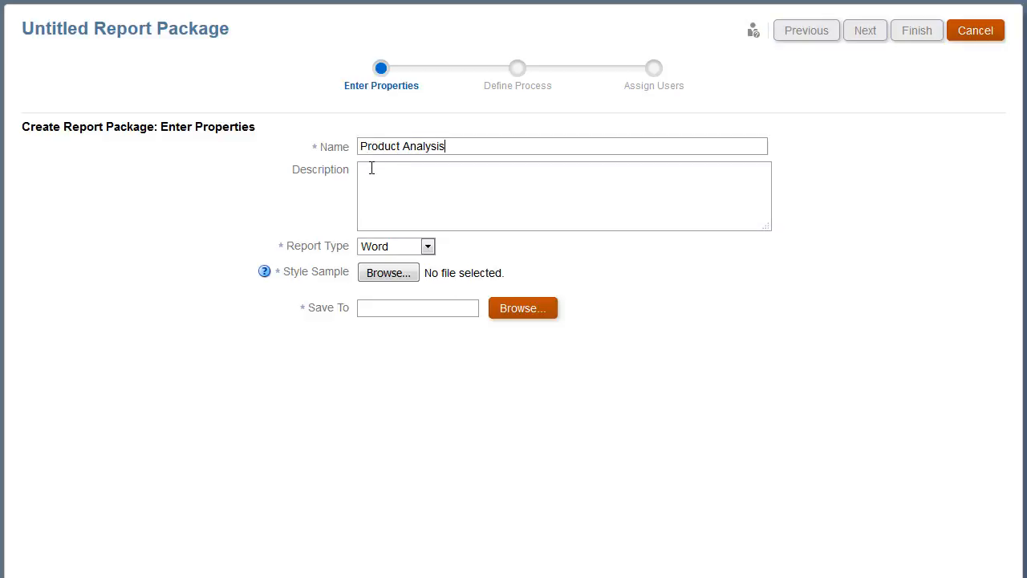
- Describe the report package as "Product Performance Analysis" and keep Word as its report type
text(Product Performance Analysis)
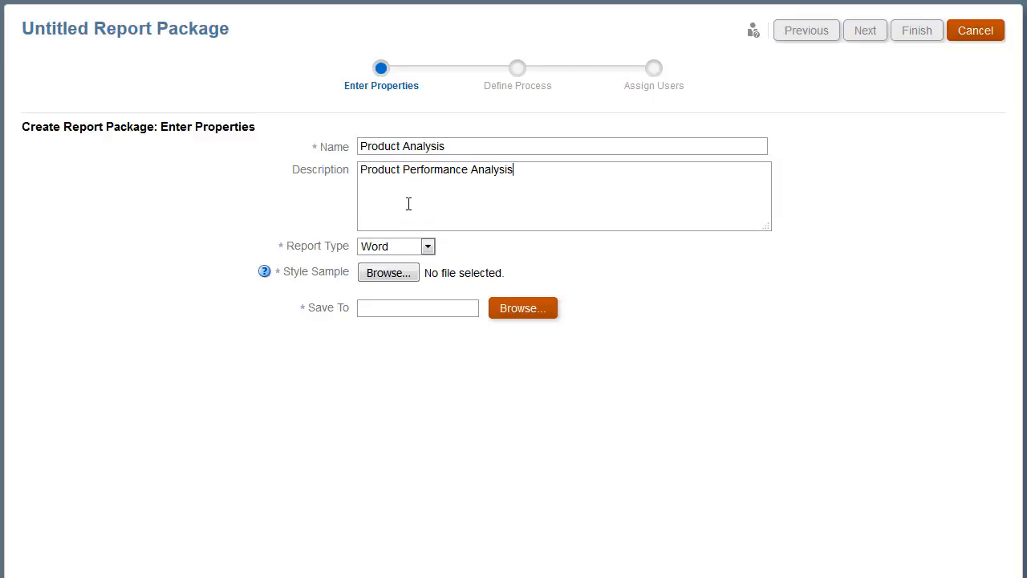
click(428, 248)
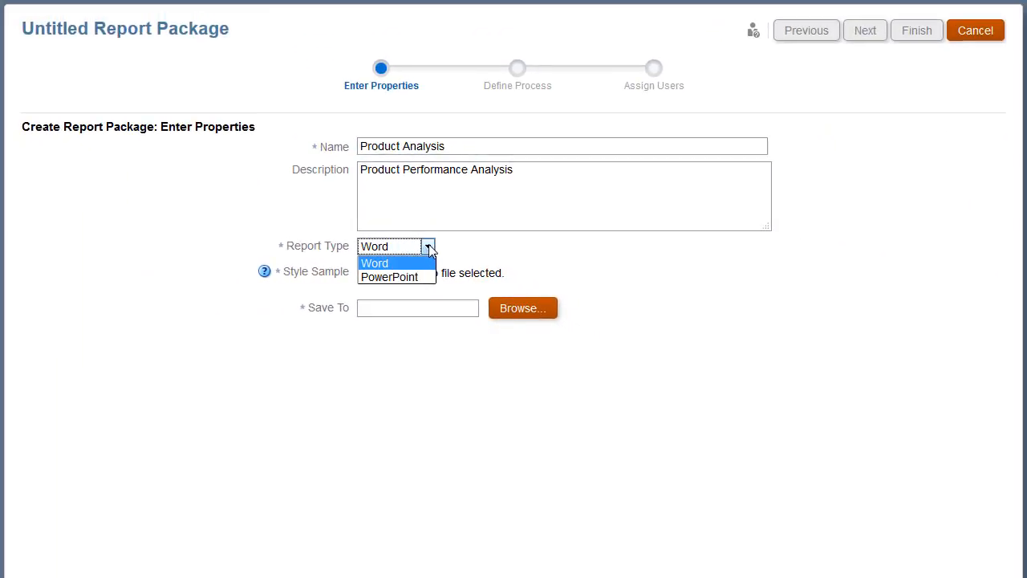
click(430, 251)
- Upload Corp - Style.docx from the EPRCS folder as the package's style sample
click(396, 275)
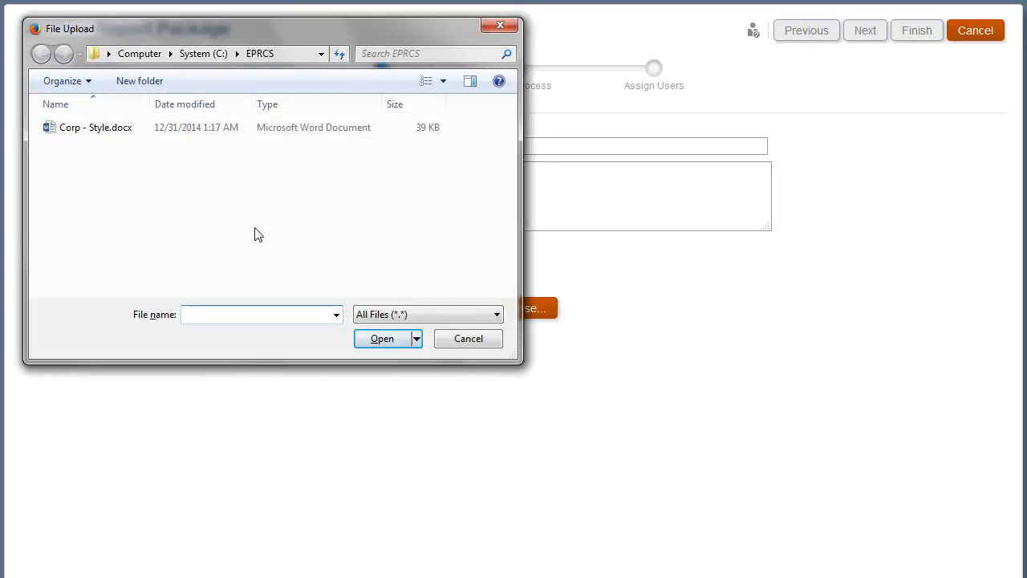
click(93, 130)
click(377, 342)
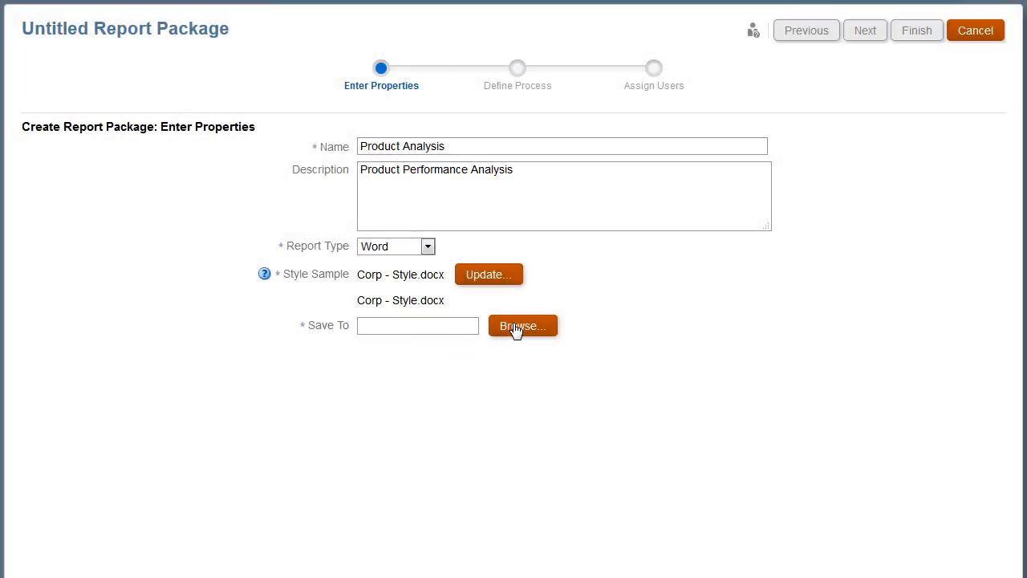
- Set the package to save in the library's Analysis folder and proceed to defining the process
click(515, 329)
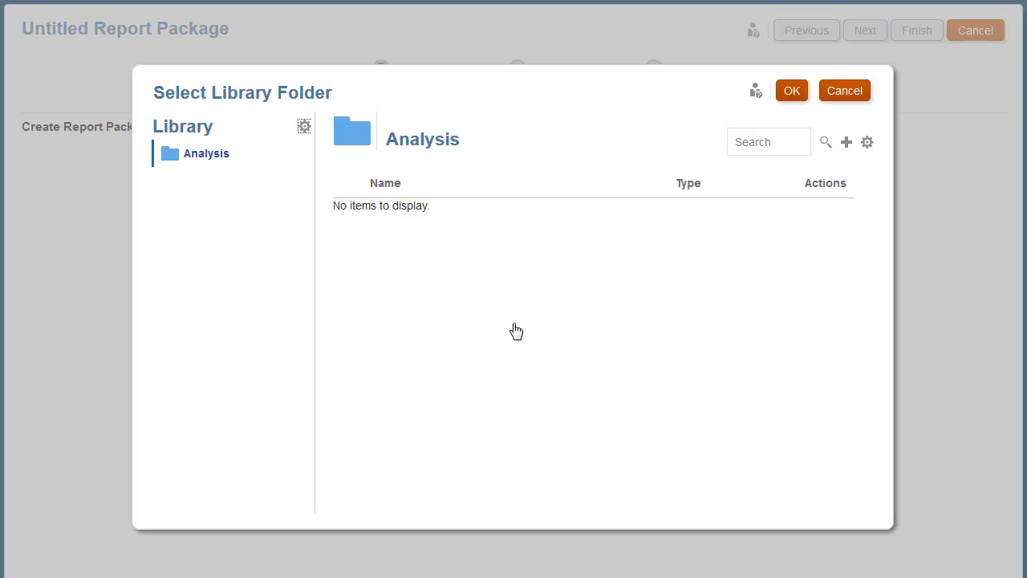
click(210, 157)
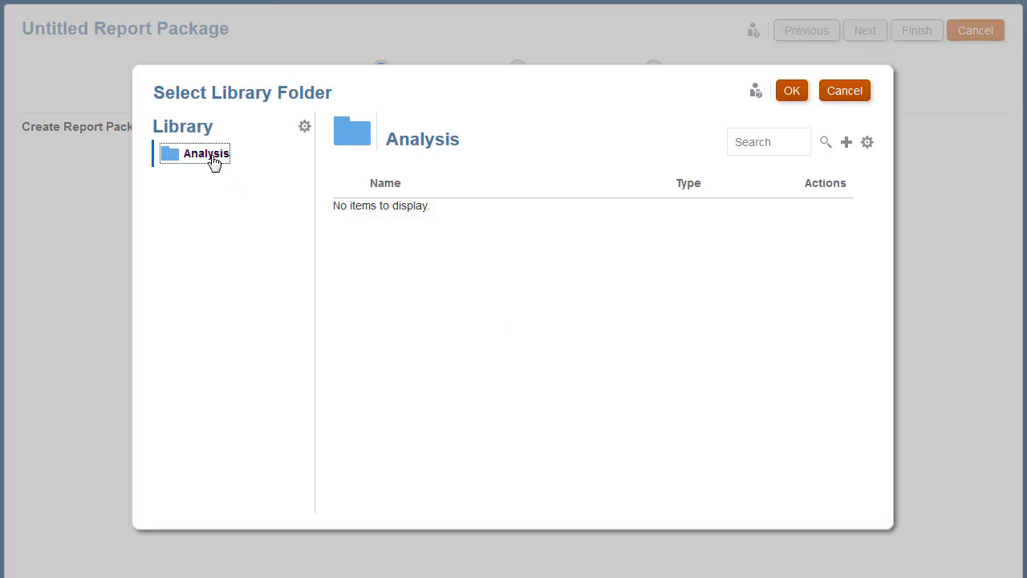
click(792, 94)
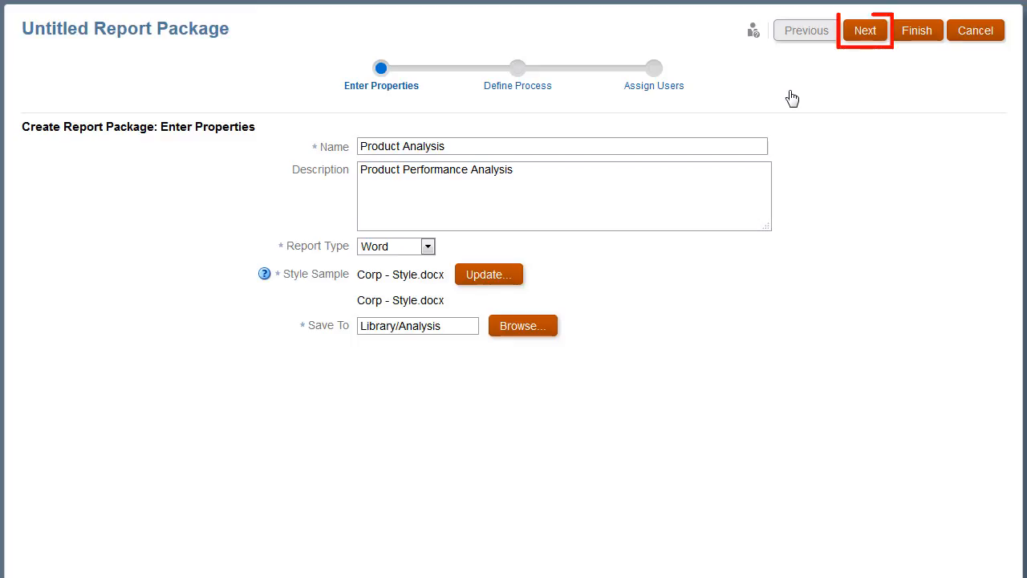
click(866, 36)
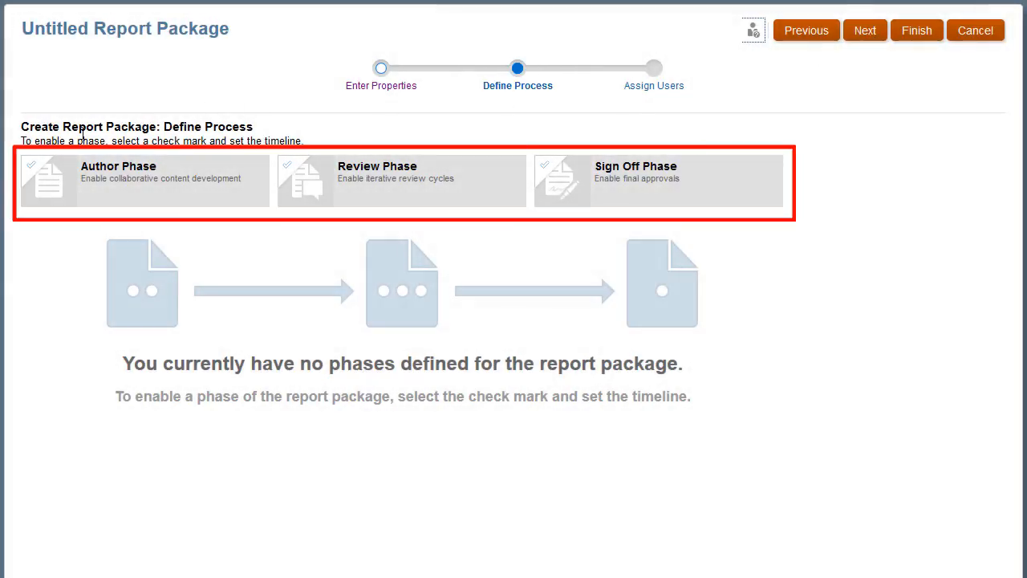
- Enable the Author Phase, starting Jan 9, 2017, with doclets submitted by Jan 10, 2017
click(33, 168)
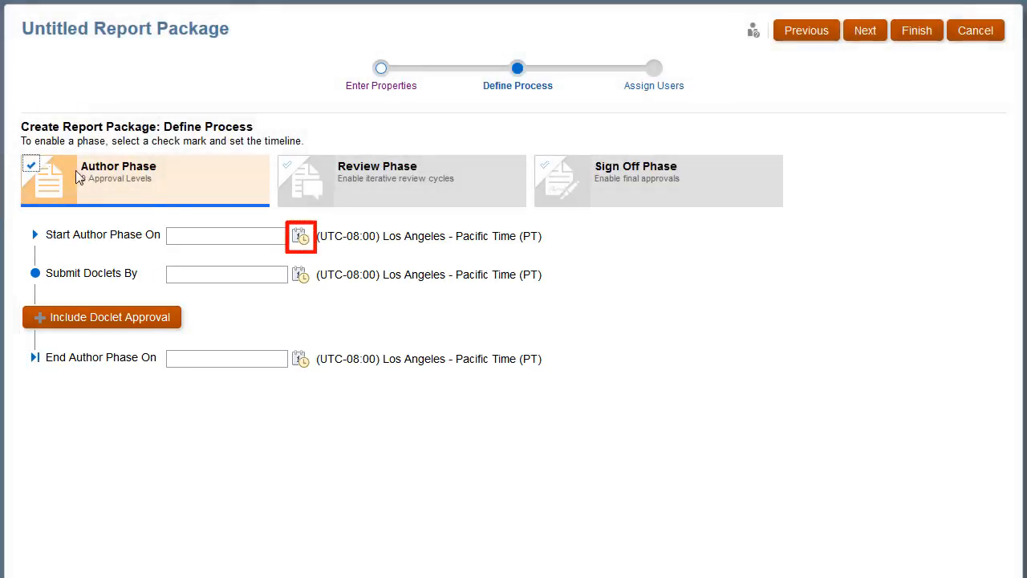
click(301, 240)
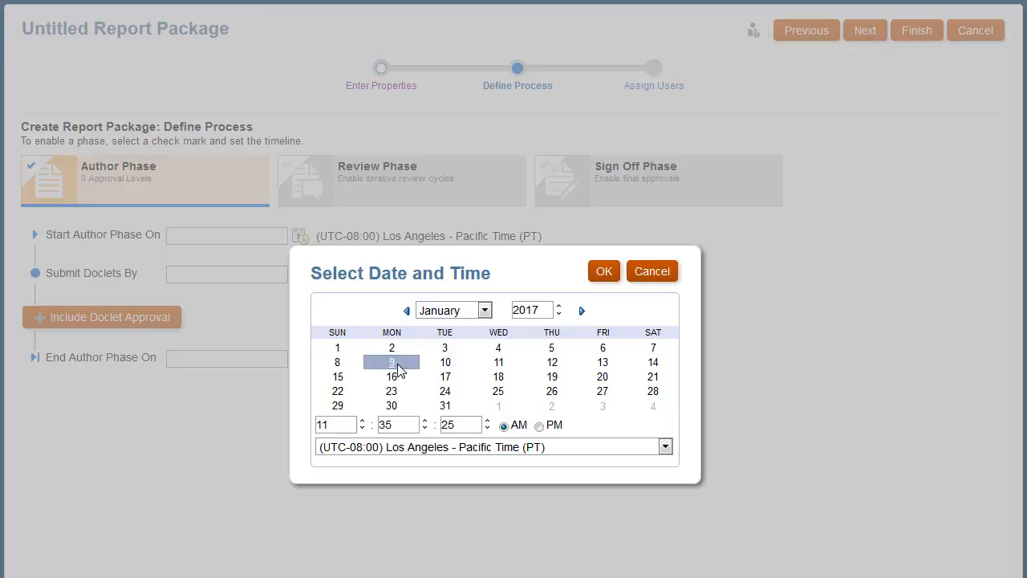
click(603, 273)
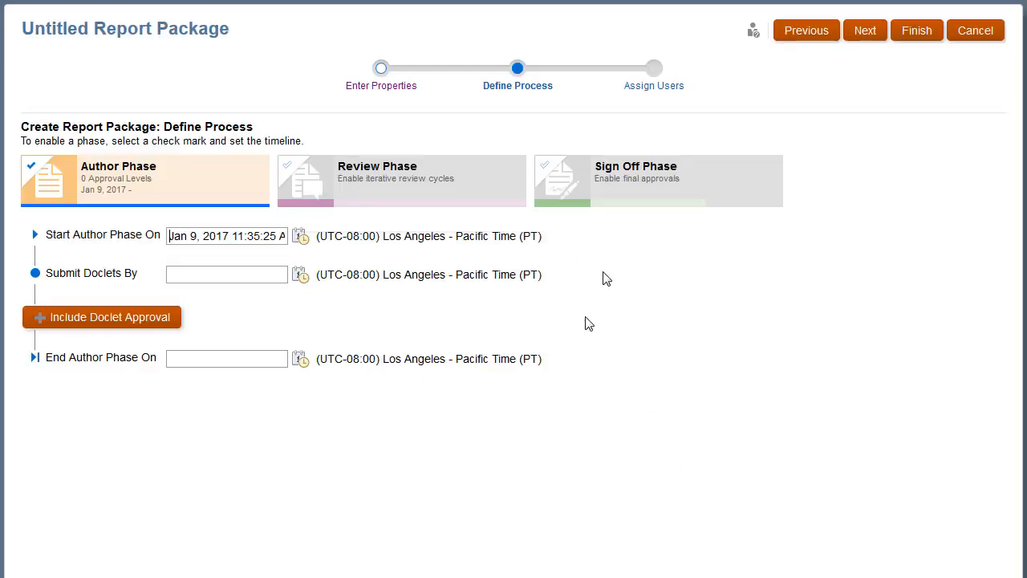
click(221, 277)
text(Jan 10, 2017 11:35:31)
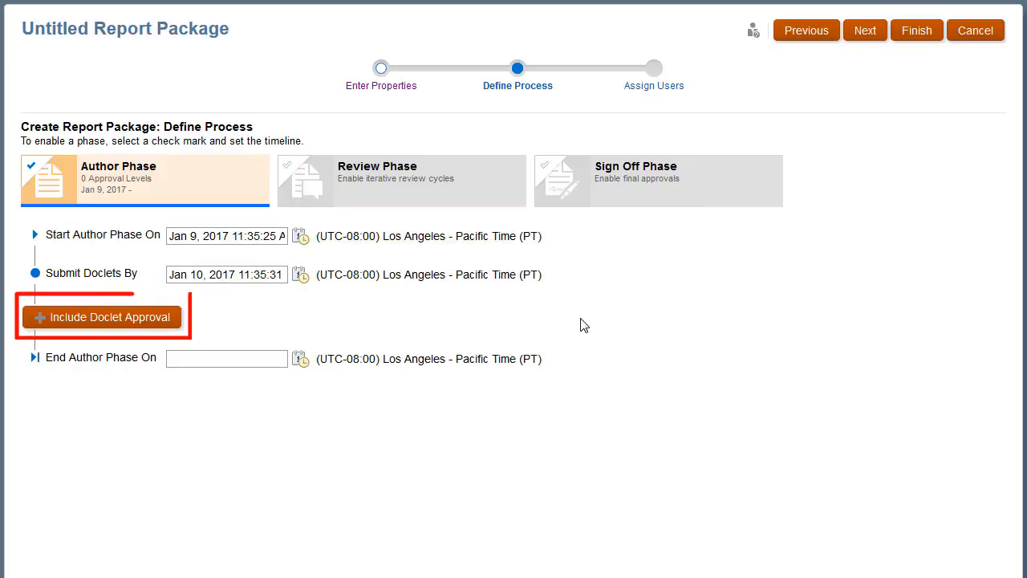
- Include two doclet approval levels in the Author Phase, dated Jan 11 and Jan 12, 2017
click(151, 323)
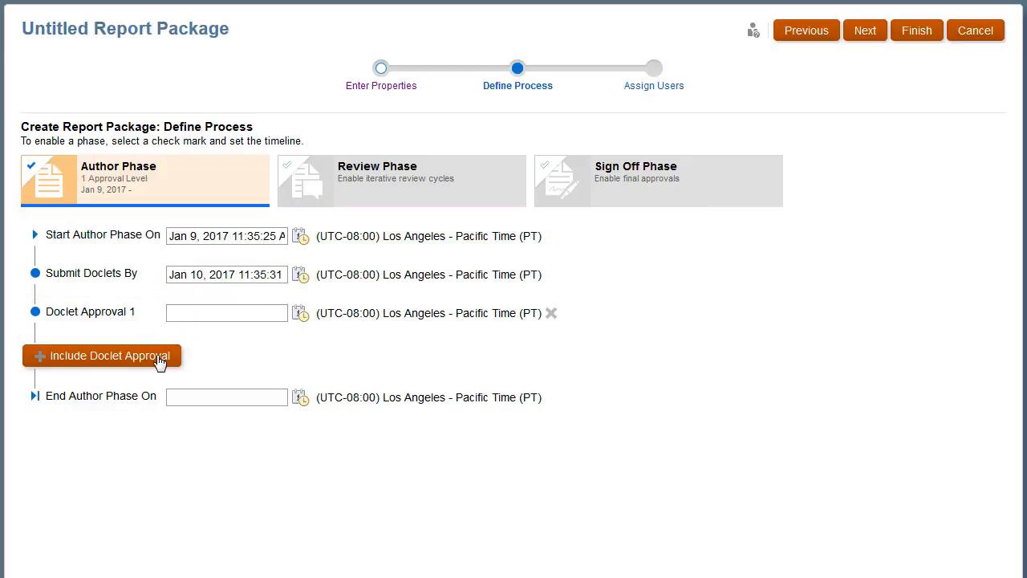
click(160, 360)
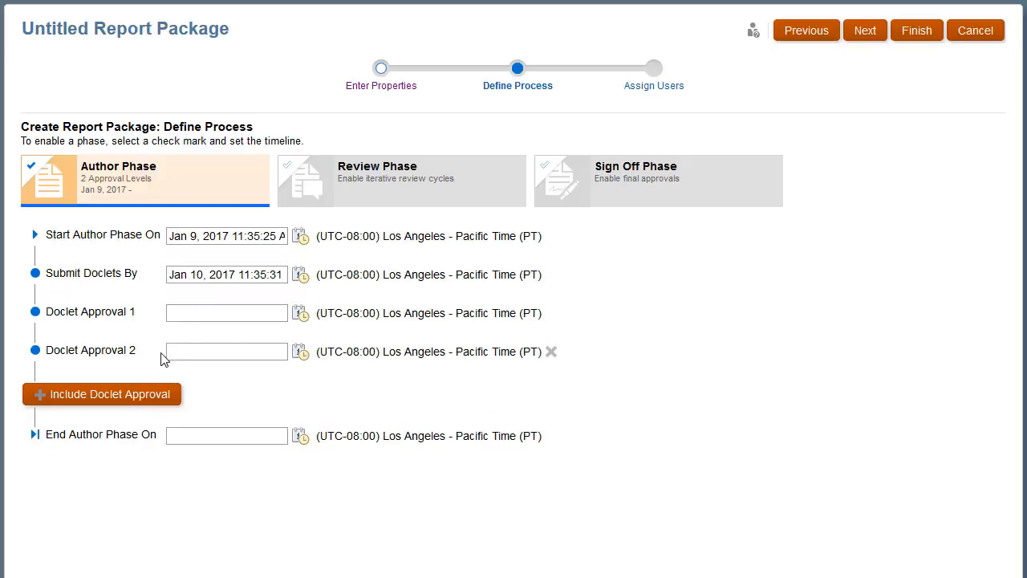
click(301, 314)
click(499, 440)
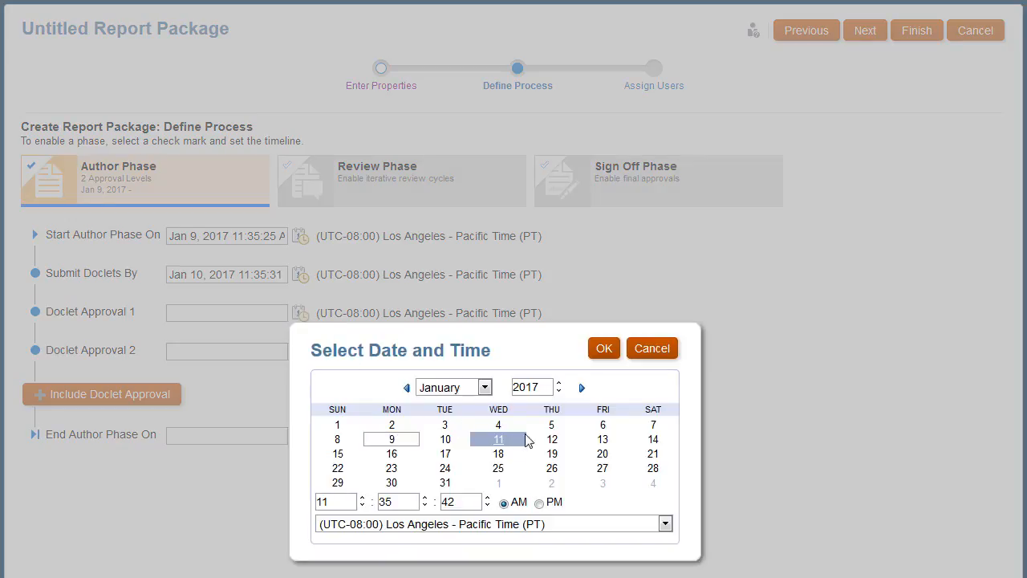
click(606, 350)
click(300, 355)
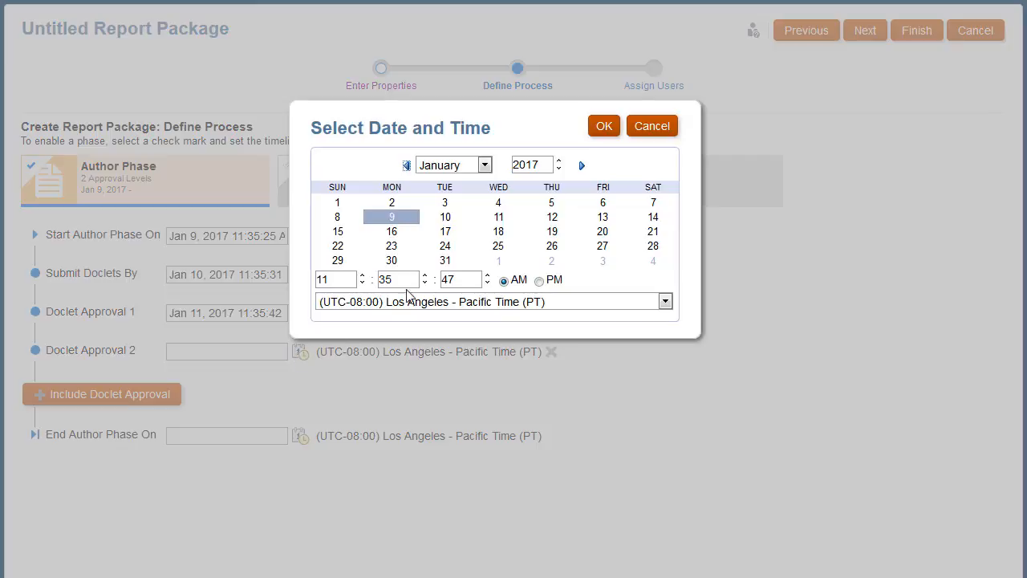
click(552, 219)
click(609, 129)
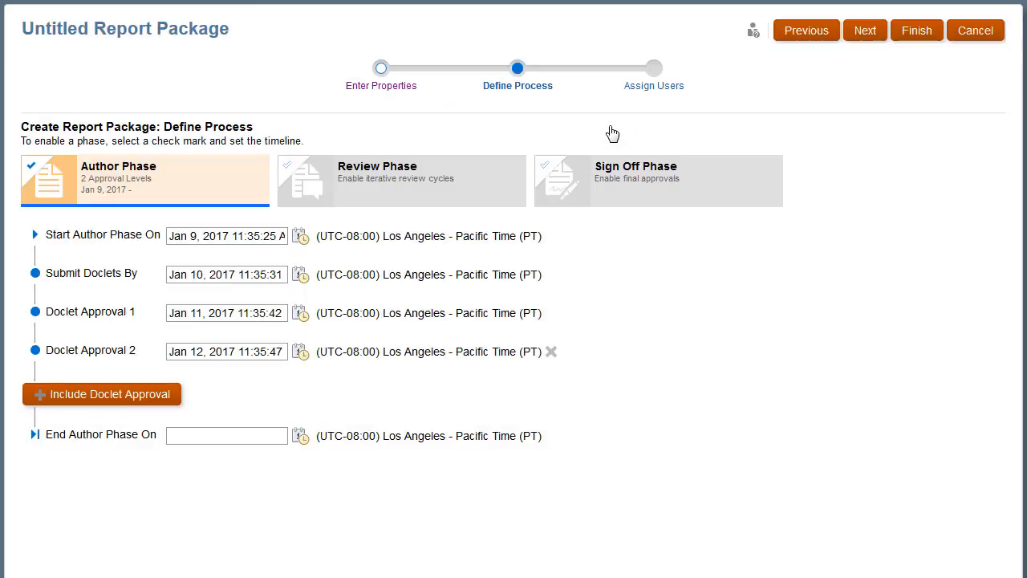
- Set the Author Phase to end on Jan 12, 2017
click(300, 437)
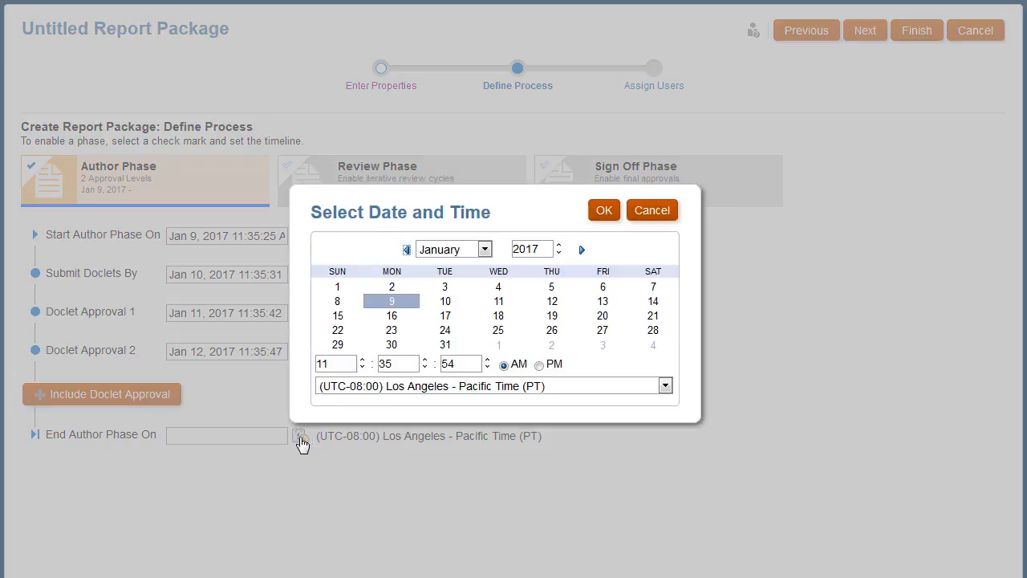
click(552, 302)
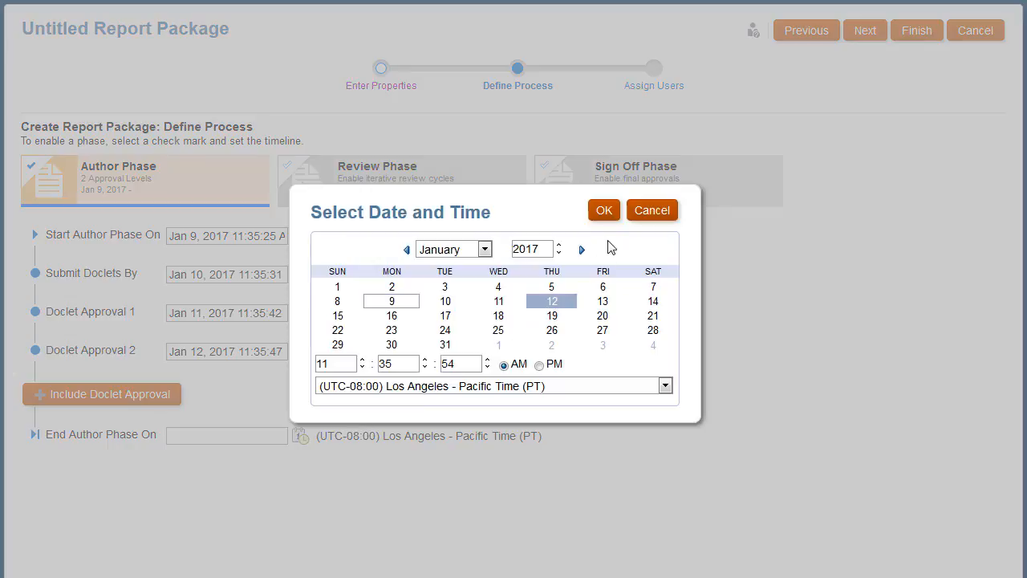
click(607, 211)
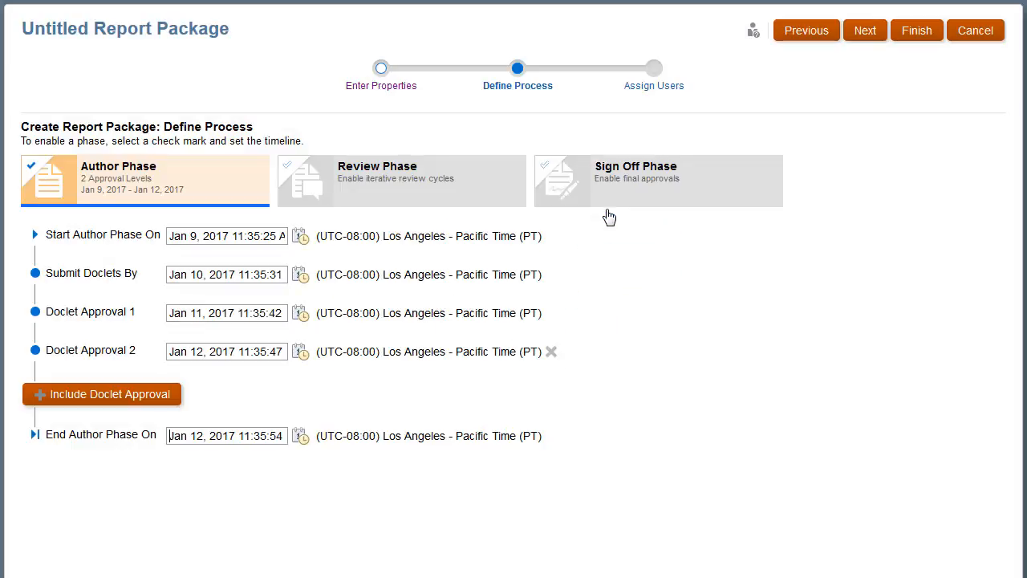
- Enable the Review Phase, starting Jan 13, 2017, with review cycle 1 ending Jan 16, 2017
click(286, 165)
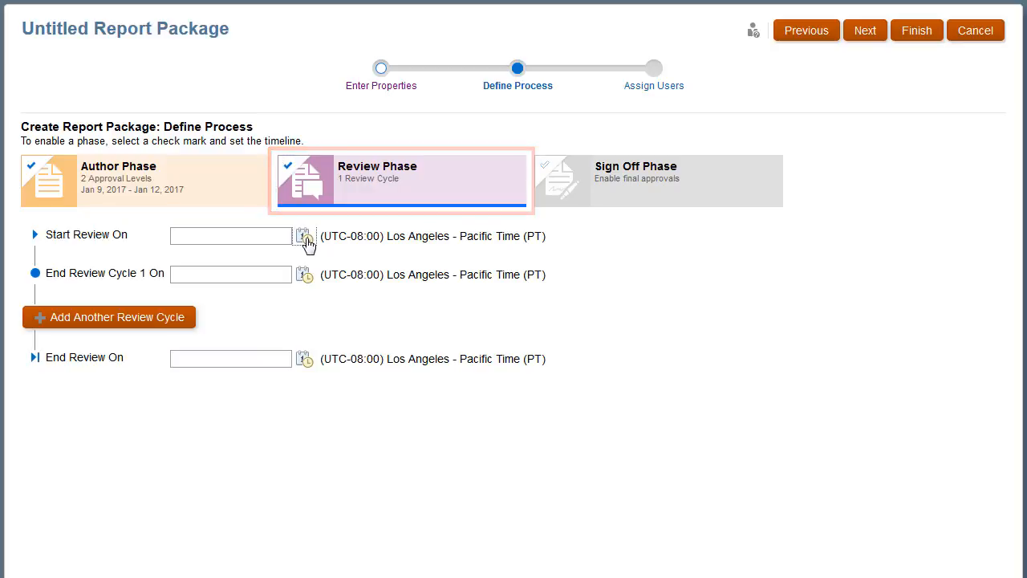
click(306, 240)
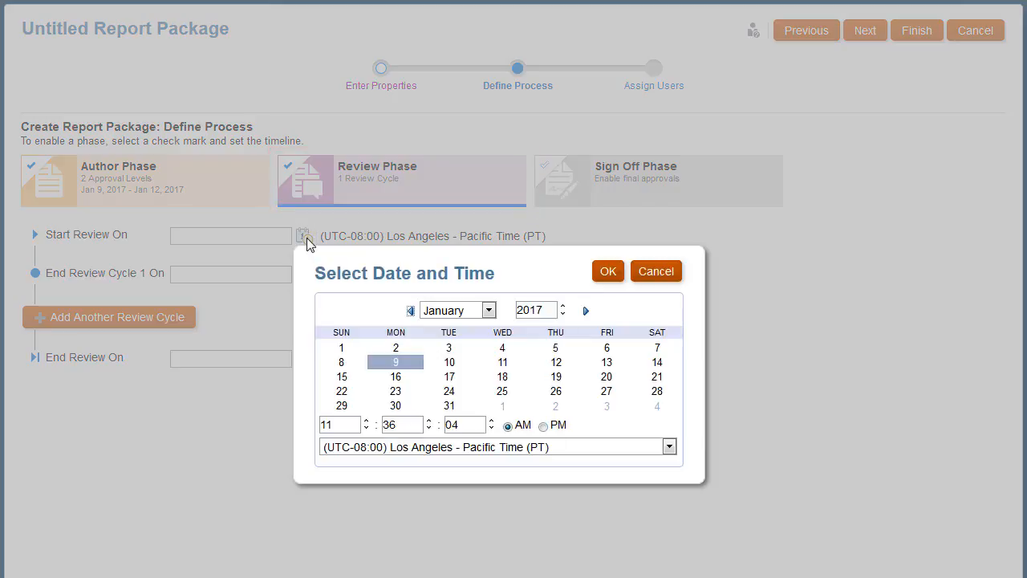
click(607, 362)
click(608, 273)
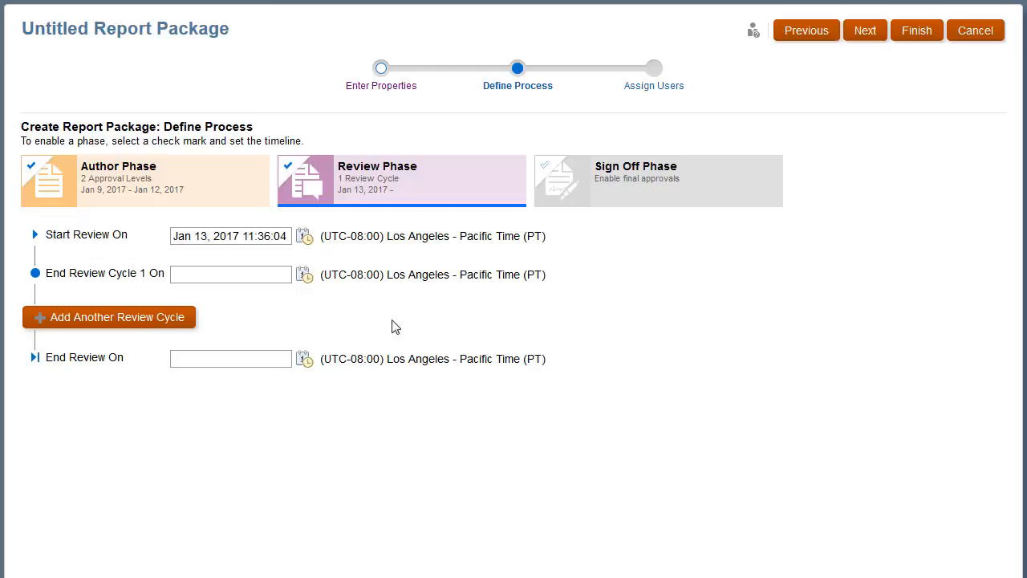
click(305, 275)
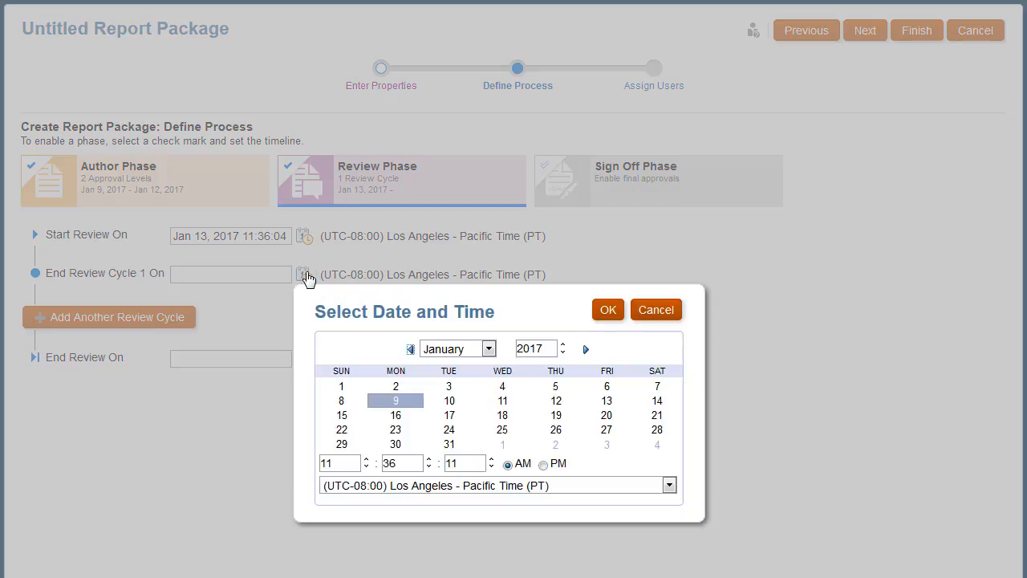
click(399, 419)
click(608, 311)
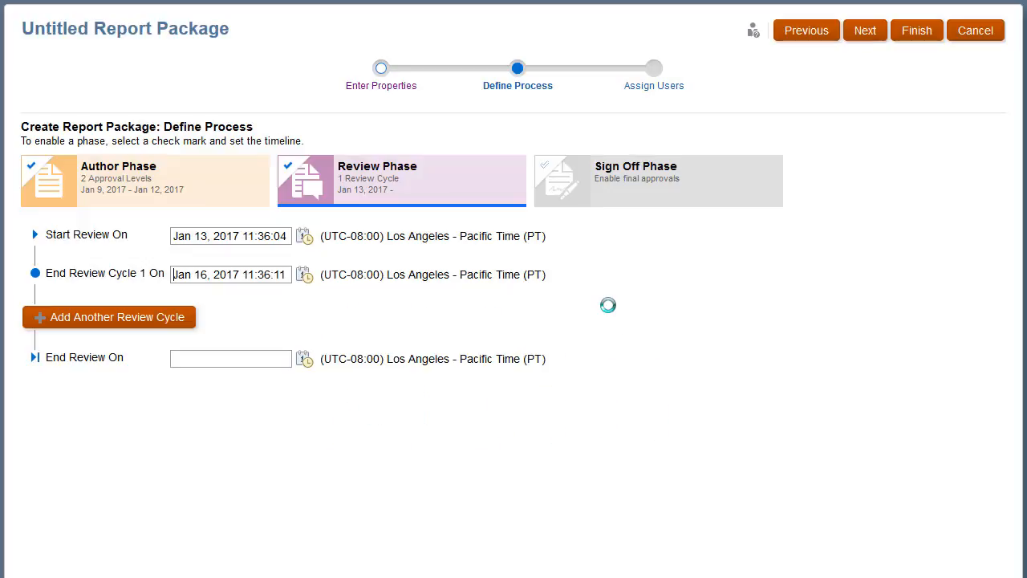
- Add a second review cycle that ends on Jan 17, 2017
click(192, 321)
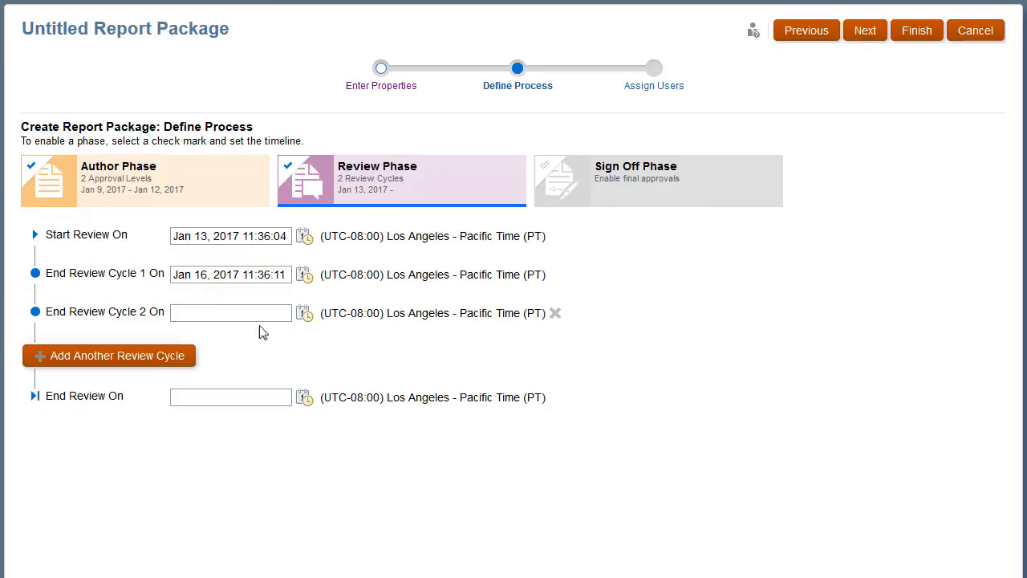
click(307, 313)
click(449, 454)
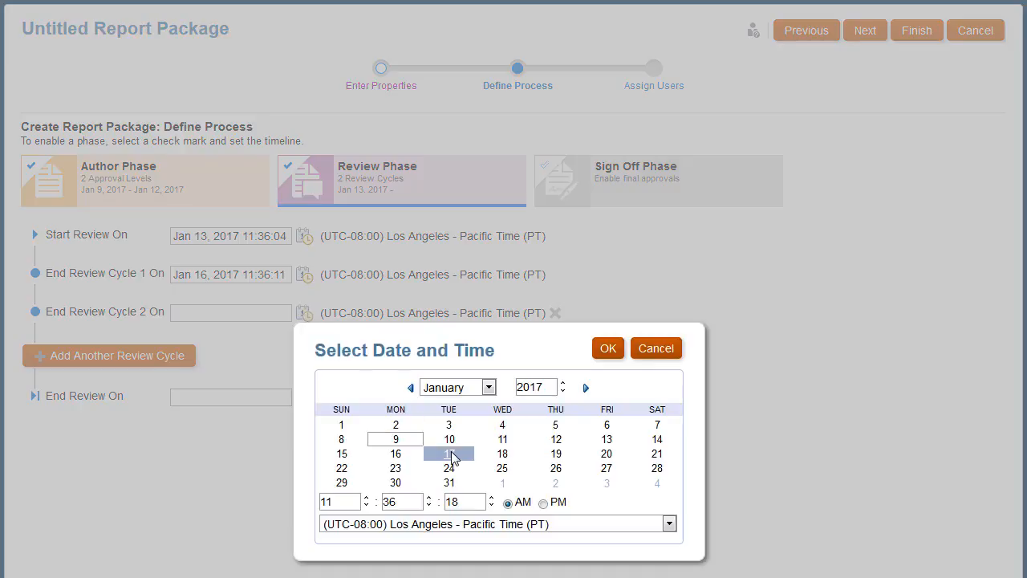
click(603, 354)
- Set the Review Phase to end on Jan 18, 2017
click(305, 398)
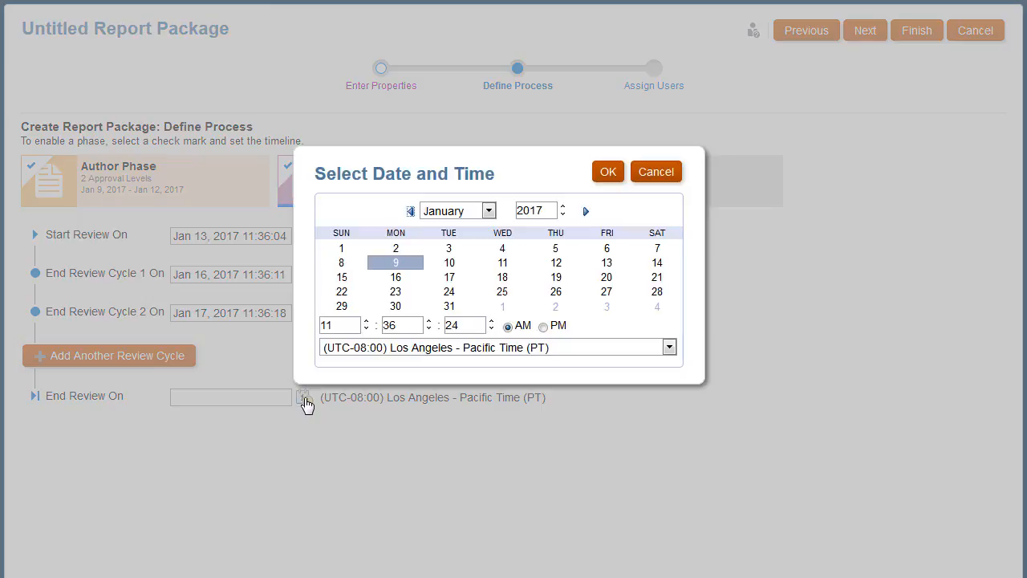
click(504, 279)
click(610, 174)
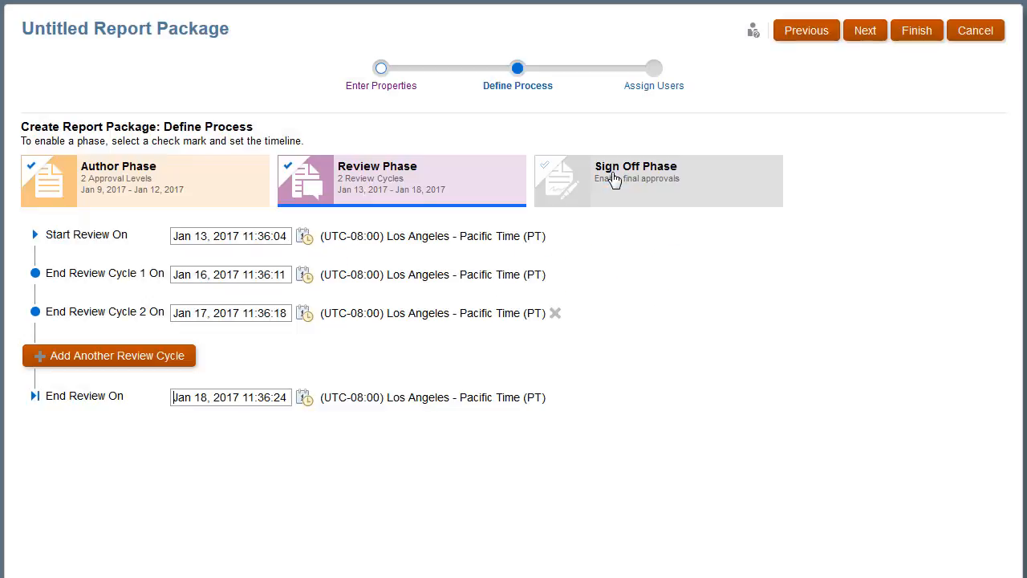
- Enable the Sign Off Phase, starting Jan 19, 2017 and ending Jan 20, 2017
click(545, 165)
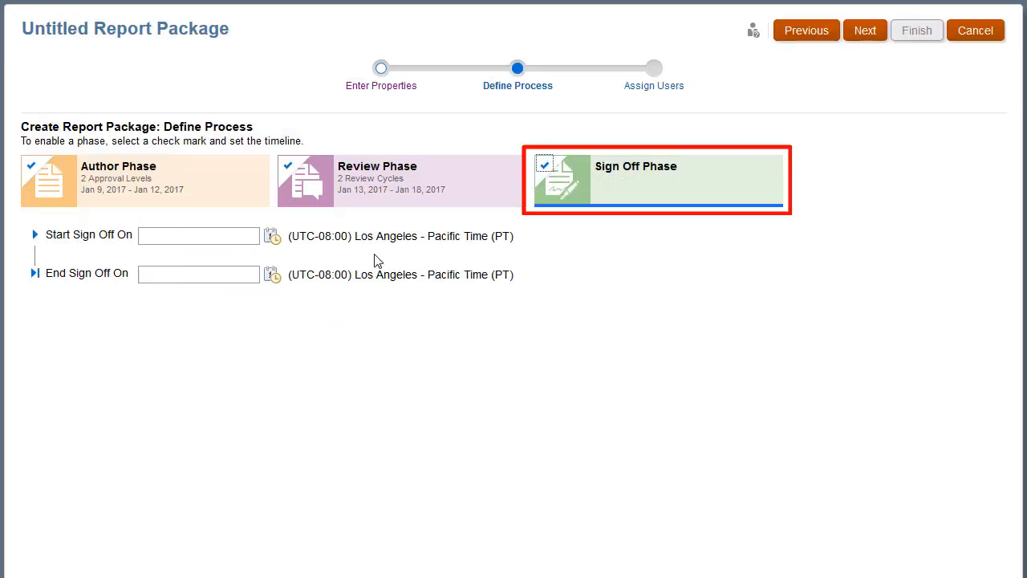
click(272, 238)
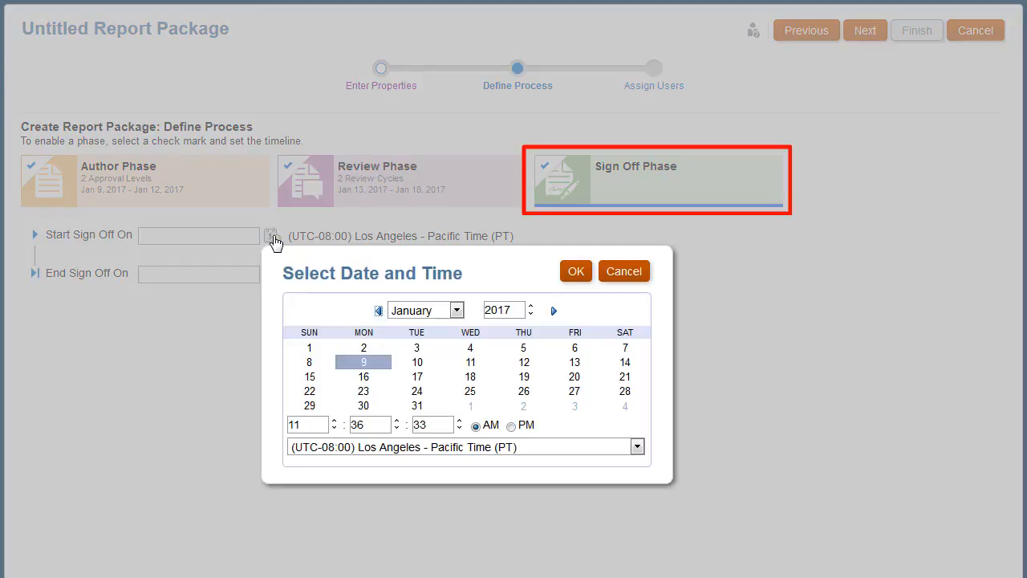
click(527, 378)
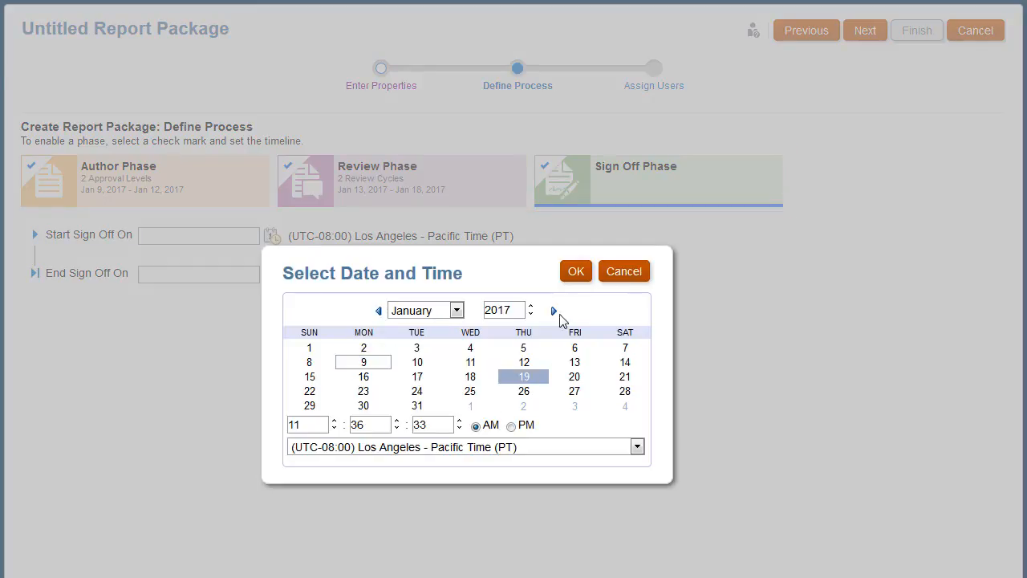
click(575, 275)
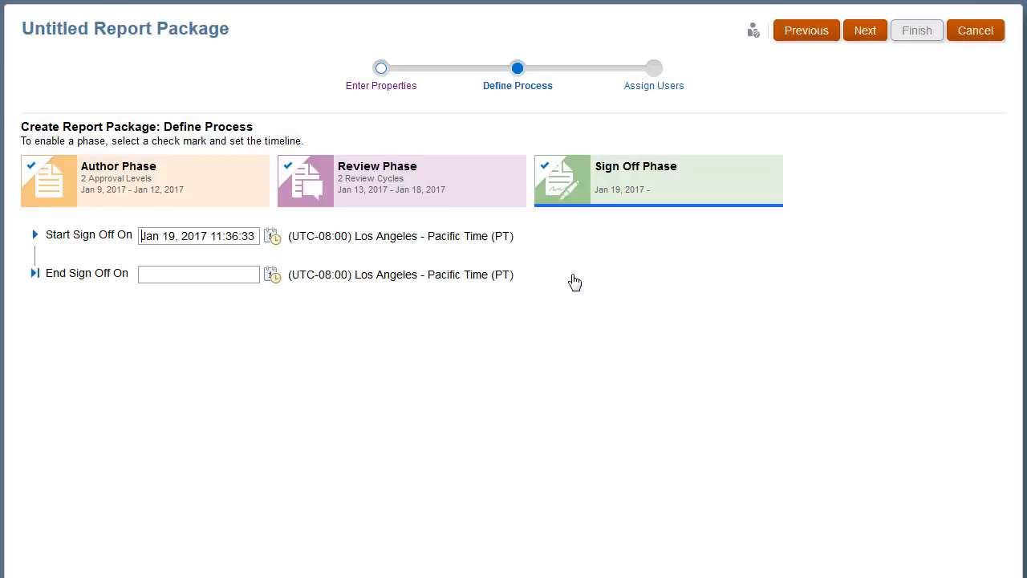
click(273, 277)
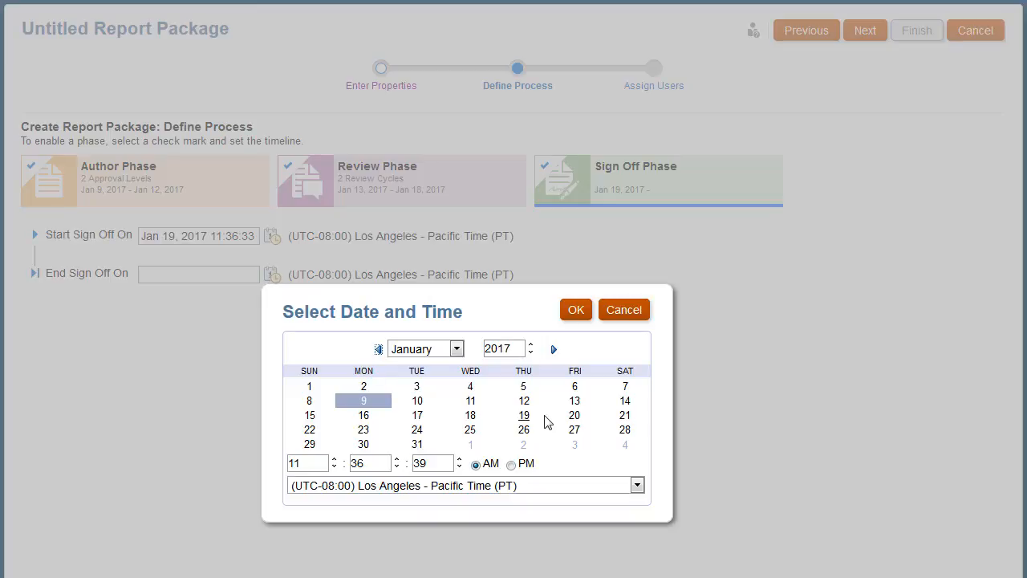
click(574, 416)
click(576, 310)
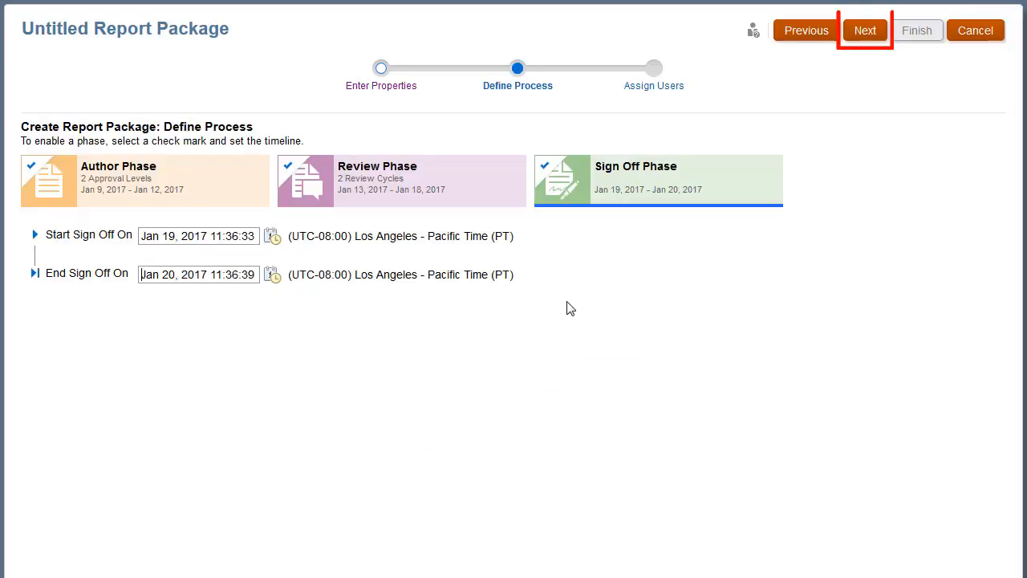
- Proceed to user assignment and add the second user listed by a Users search for a* as reviewer for Review Cycle 1
click(862, 37)
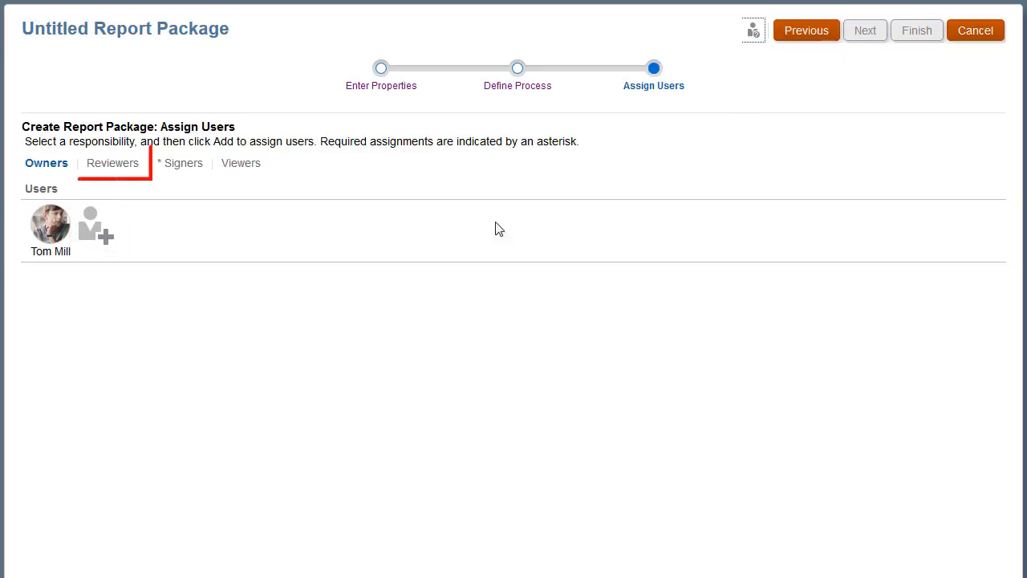
click(109, 165)
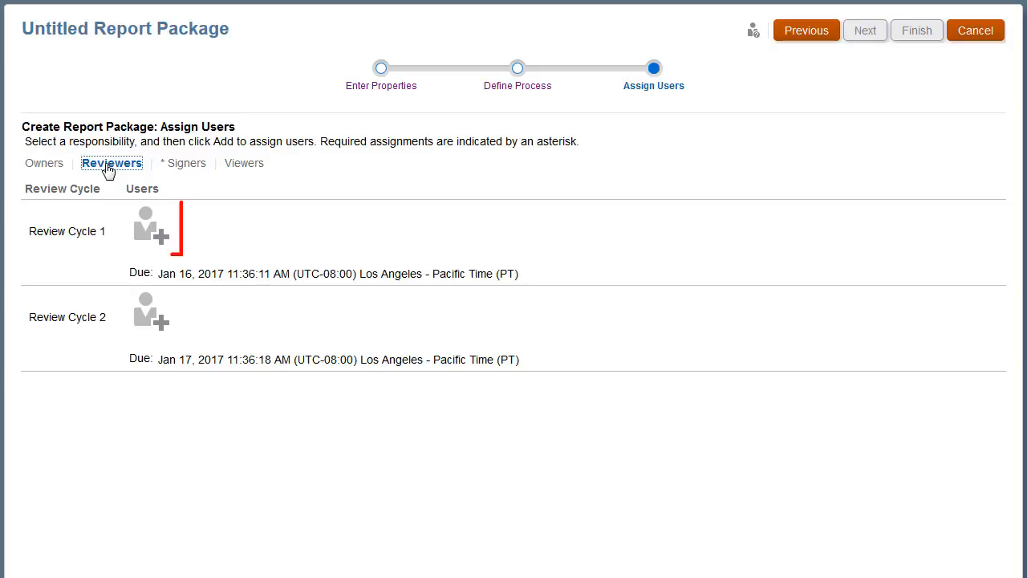
click(158, 240)
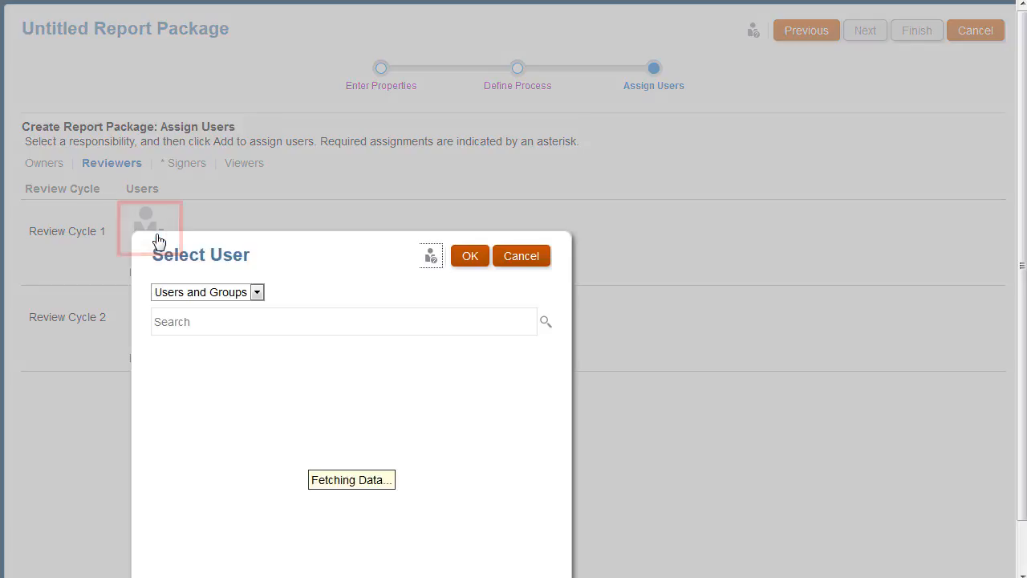
click(221, 294)
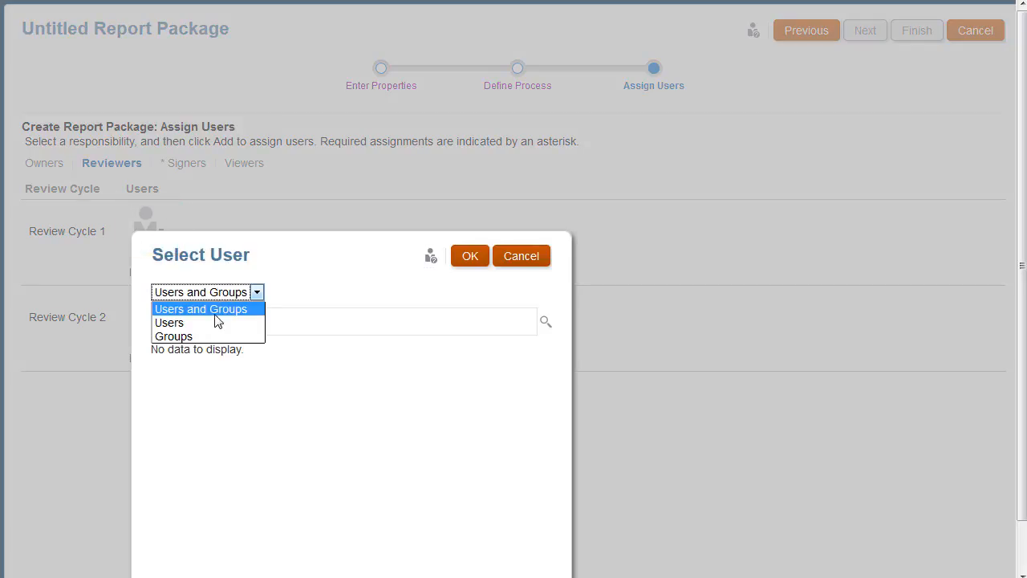
click(169, 322)
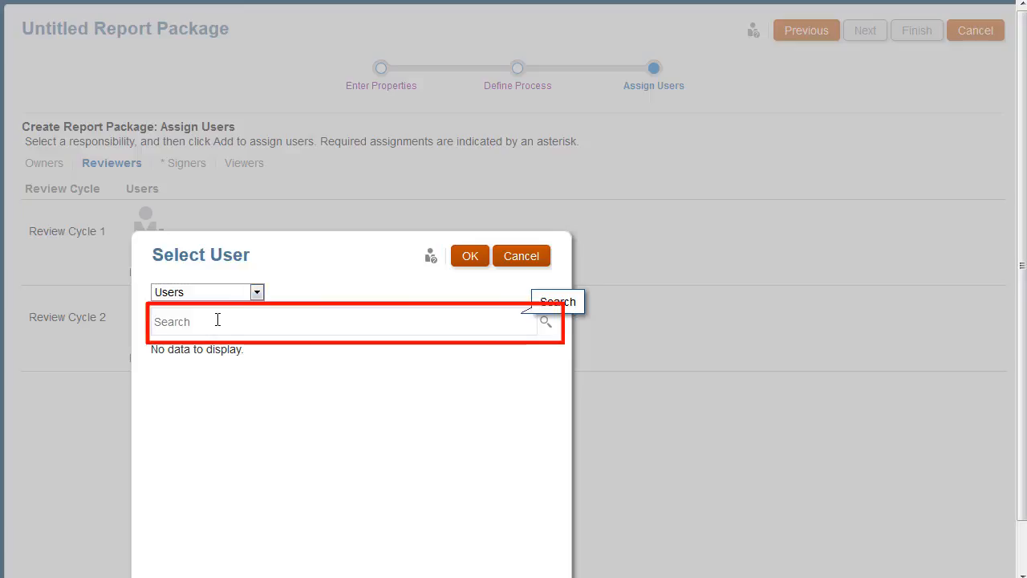
click(218, 319)
text(a*)
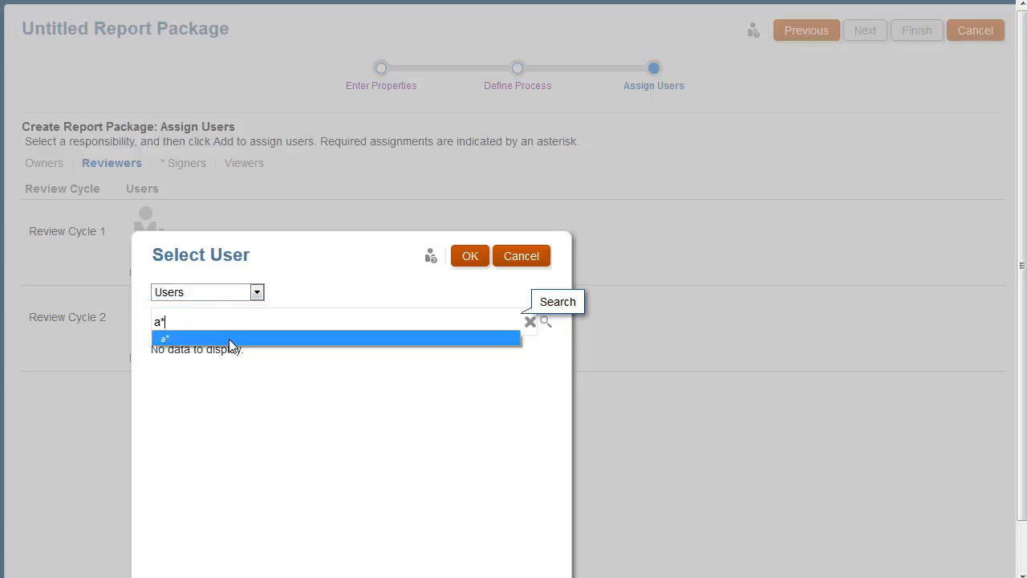
click(229, 339)
click(550, 325)
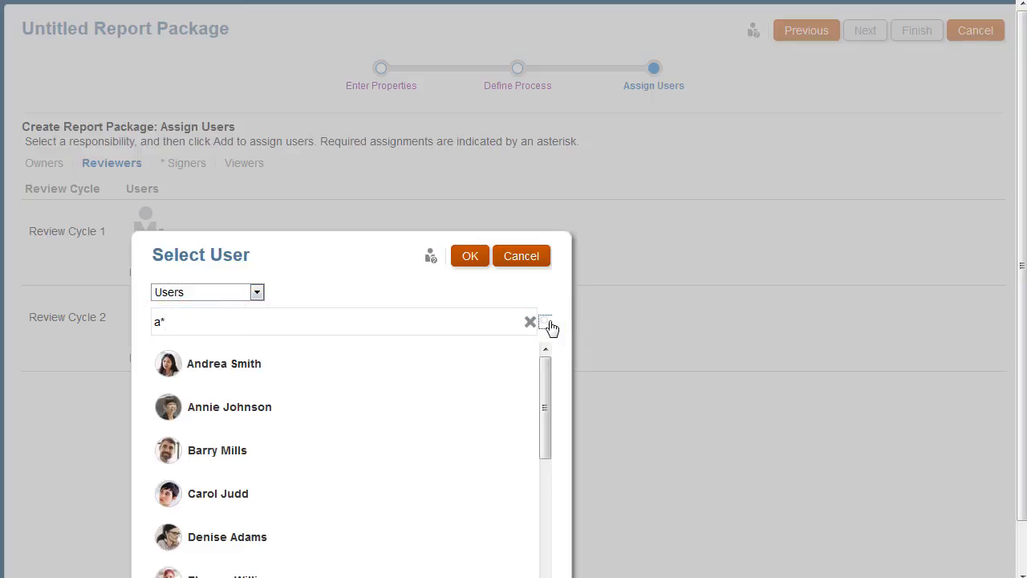
click(228, 404)
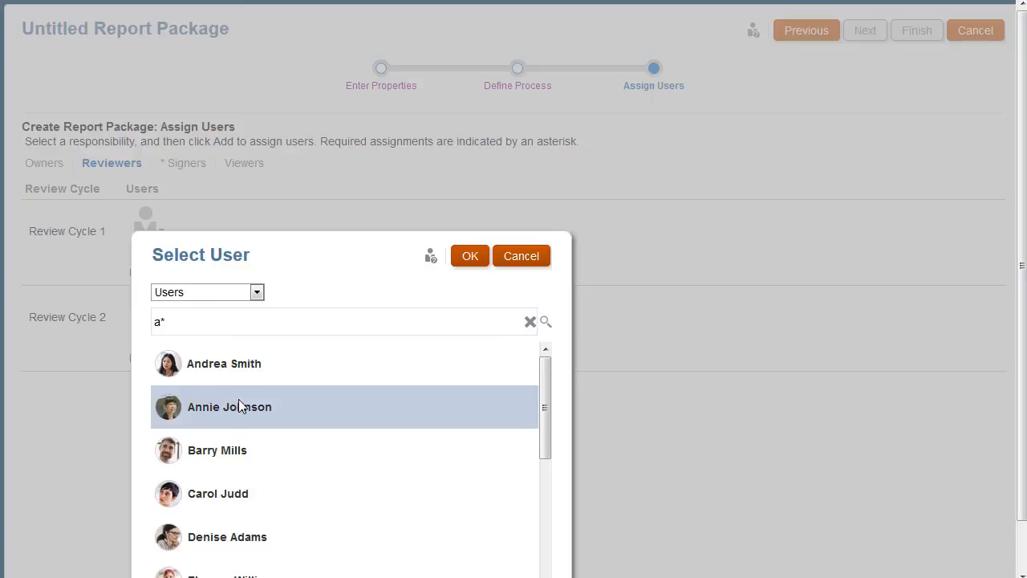
click(469, 256)
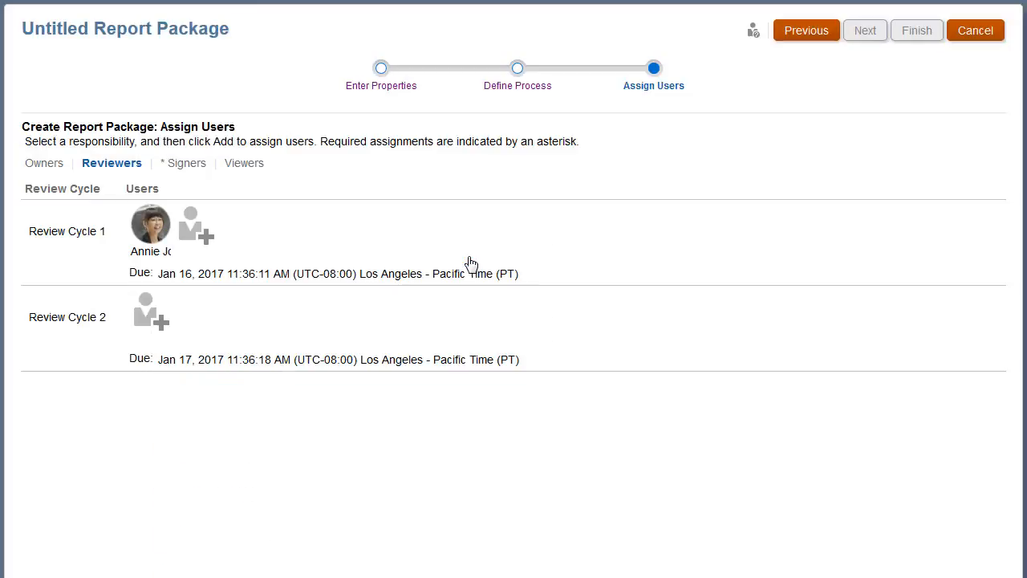
- Search Groups for rev* and assign the matching reviewer group to Review Cycle 2
click(158, 325)
click(145, 340)
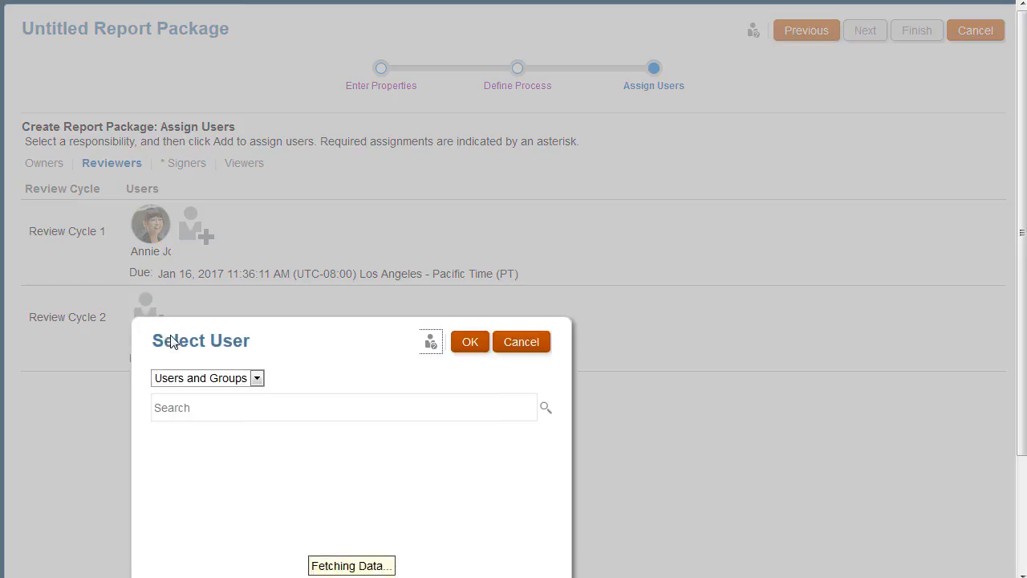
click(207, 378)
click(170, 422)
click(201, 407)
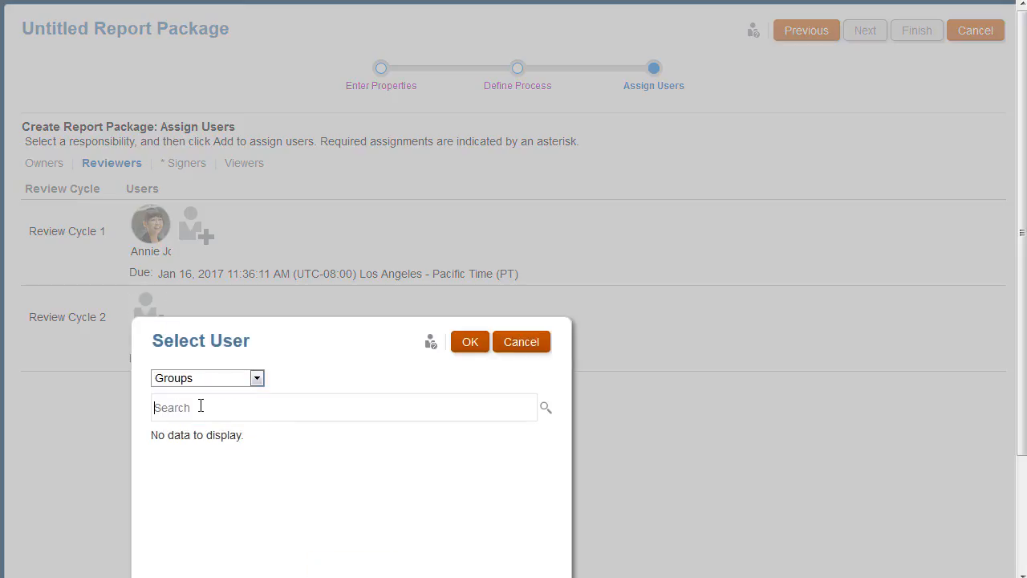
text(rev*)
click(545, 408)
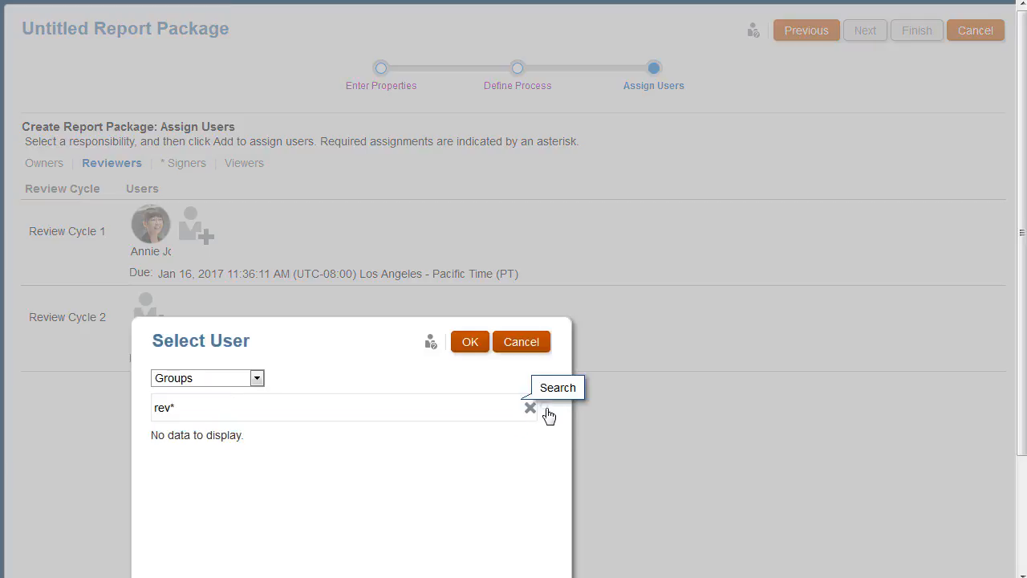
click(236, 451)
click(470, 343)
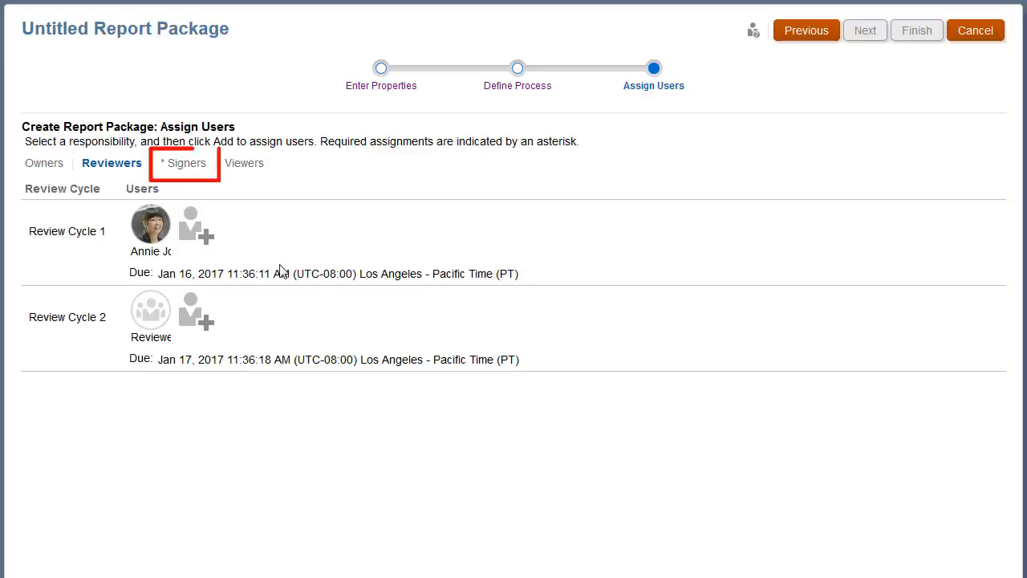
- Search the signer candidates for ele* and assign the matching user as the package's signer
click(192, 168)
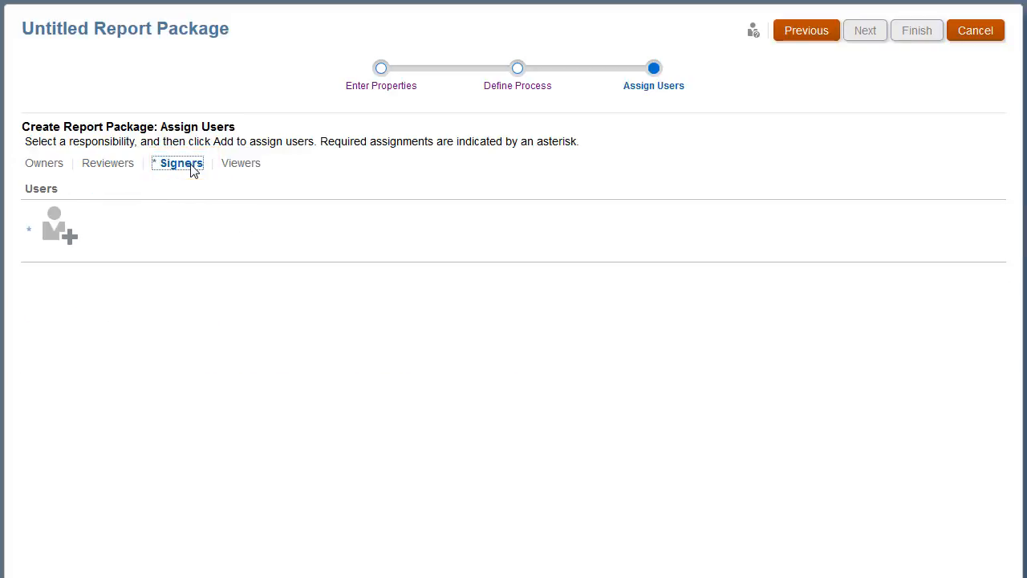
click(61, 237)
text(ele)
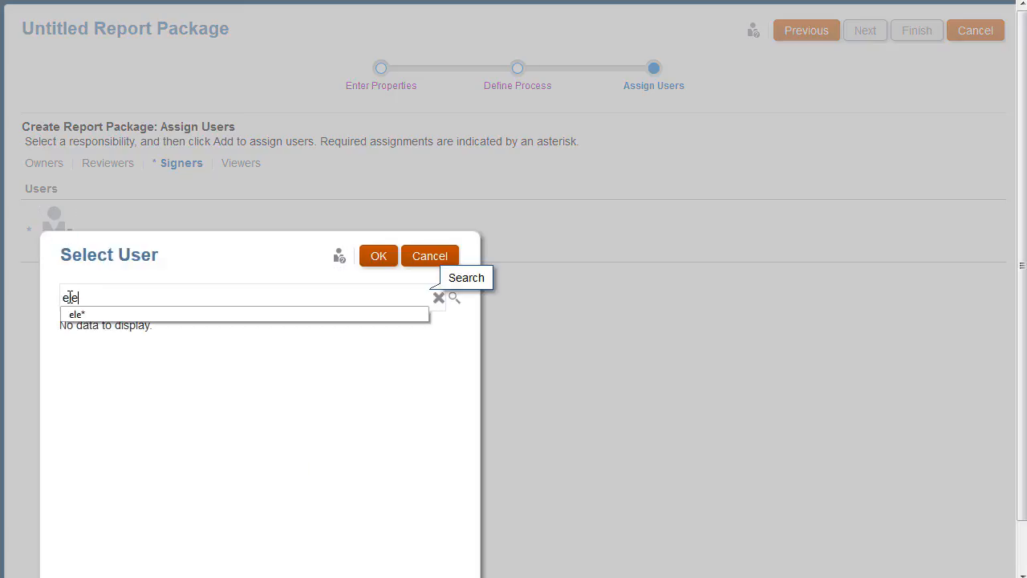
text(*)
click(453, 299)
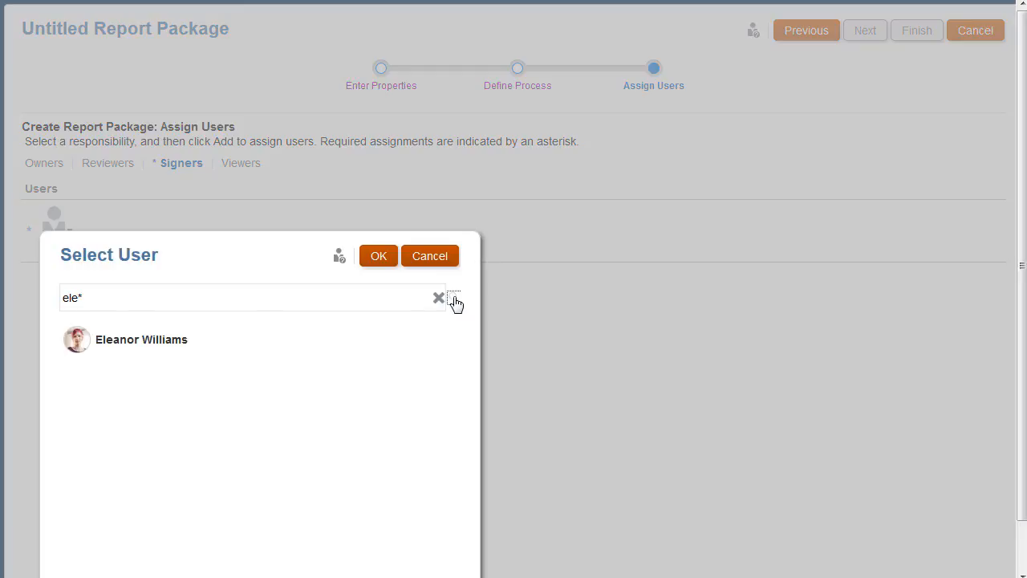
click(159, 348)
click(379, 257)
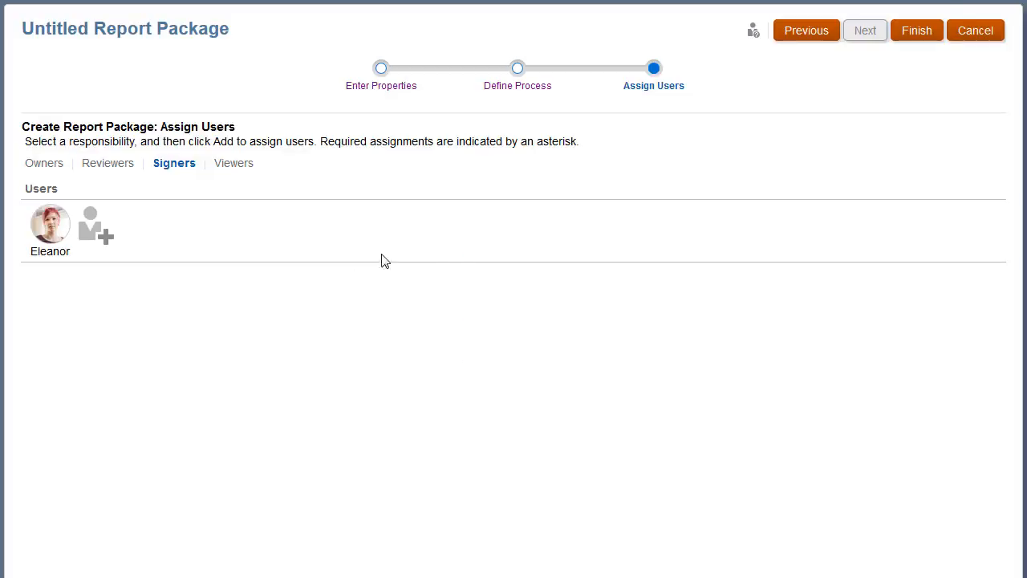
- Finish creating the report package and display the actions available for it
click(916, 36)
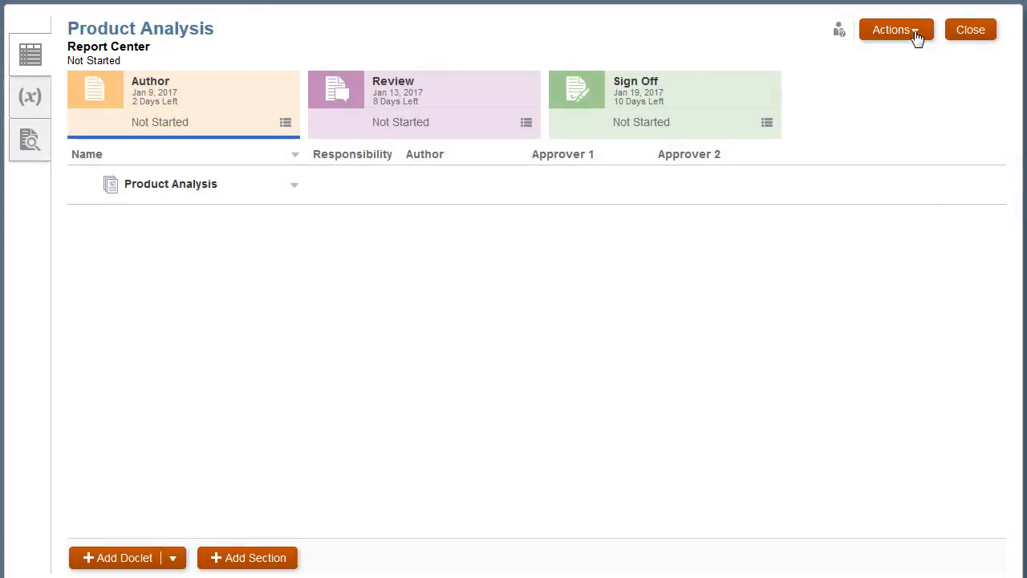
click(916, 35)
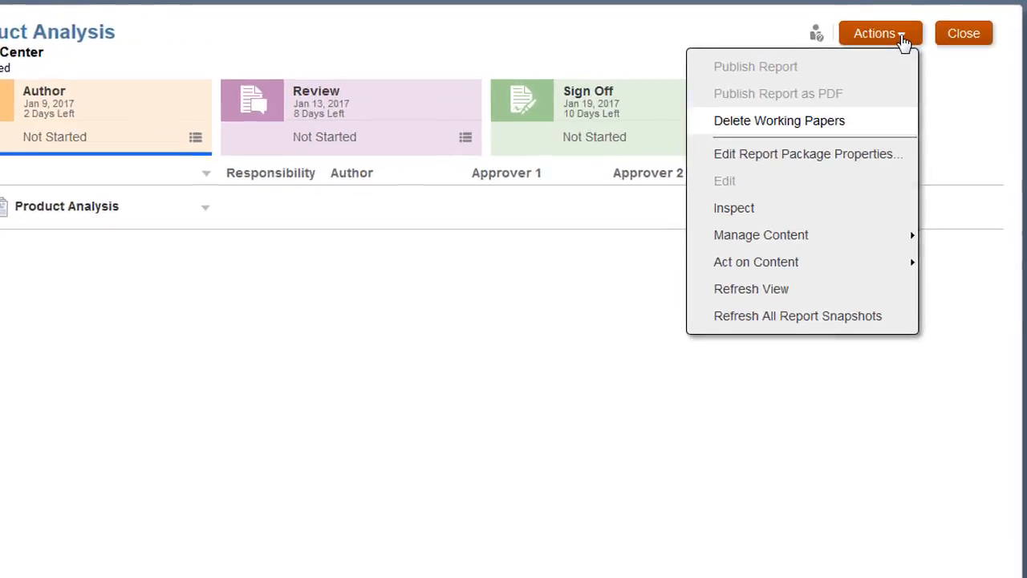